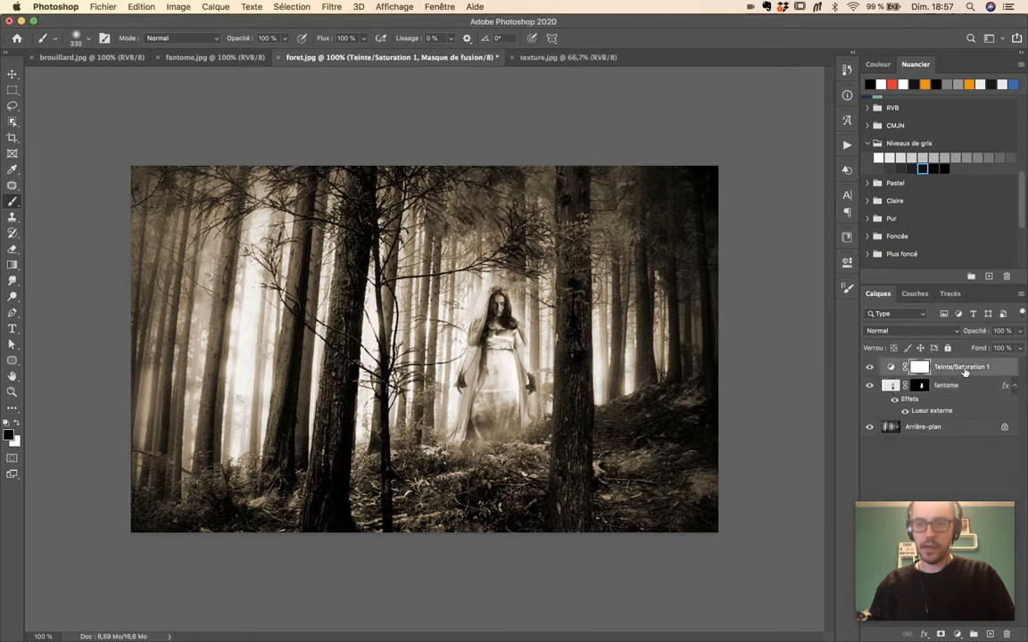
Copy the texture.jpg image into foret.jpg as a new layer above Teinte/Saturation 1
key(v)
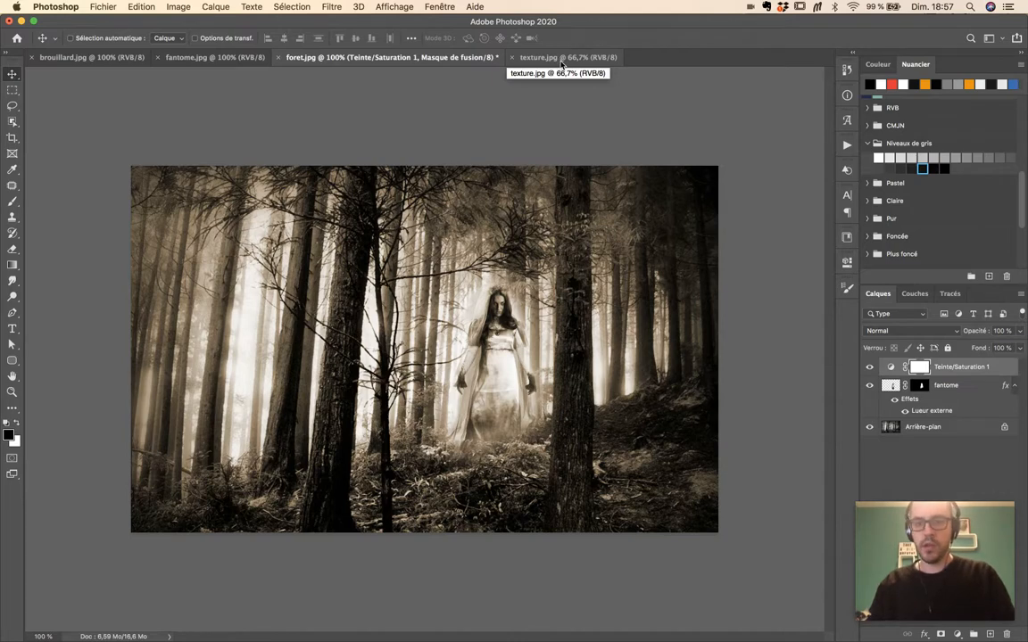
click(561, 59)
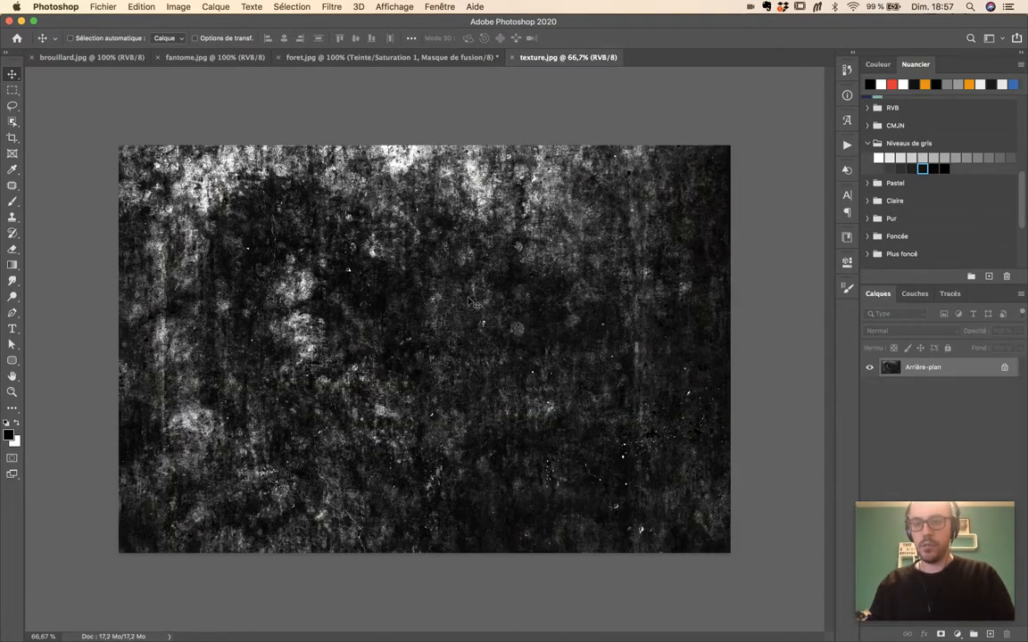
drag(563, 335, 456, 296)
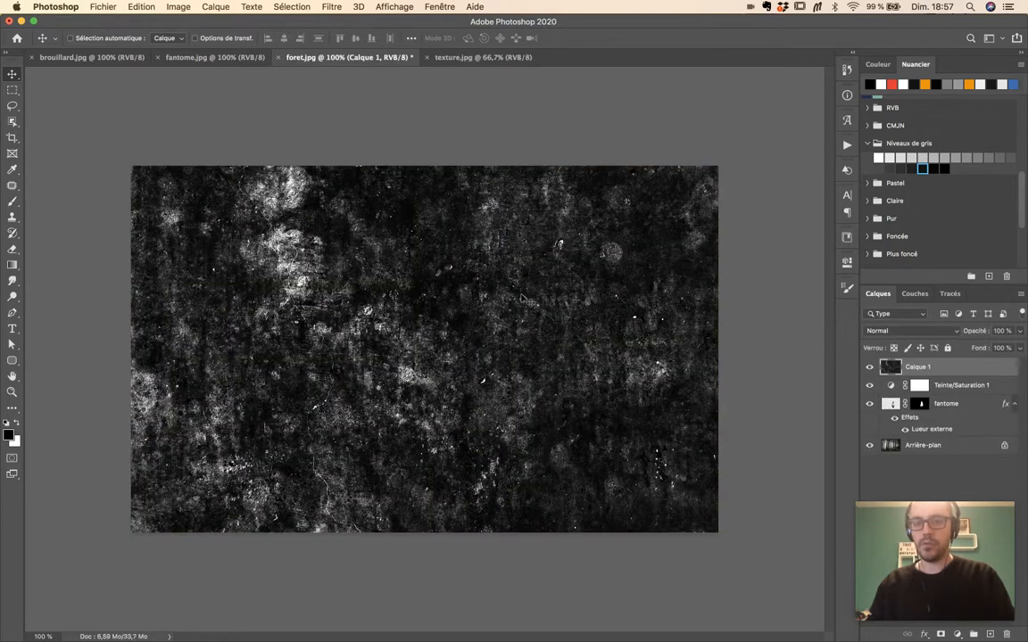
Scale the texture layer to about 69% and centre it so it covers the whole forest image
key(super+t)
key(super+minus)
key(super+minus)
key(super+minus)
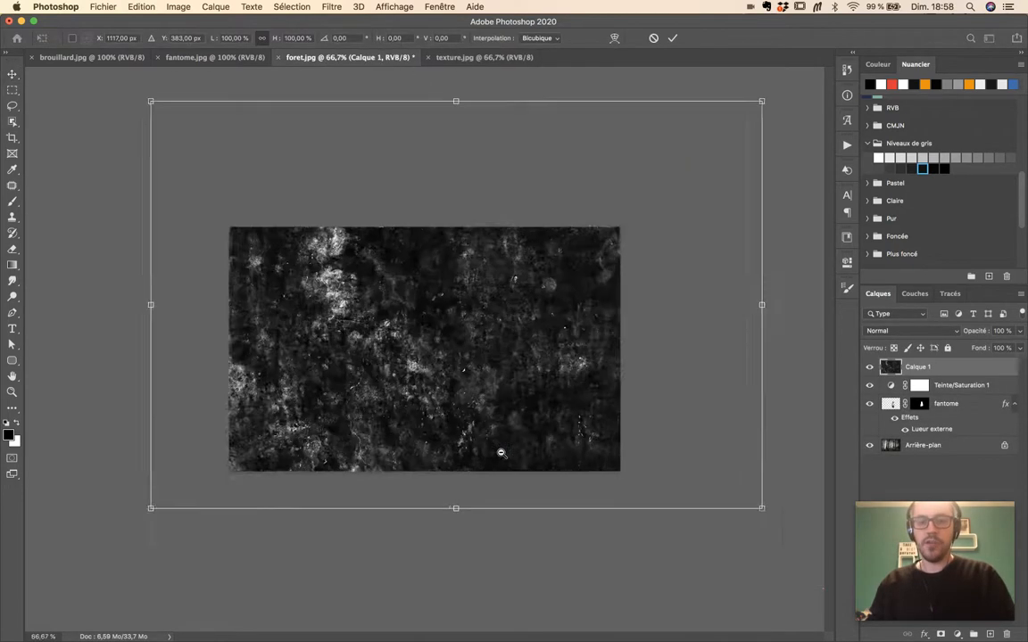
key(super+plus)
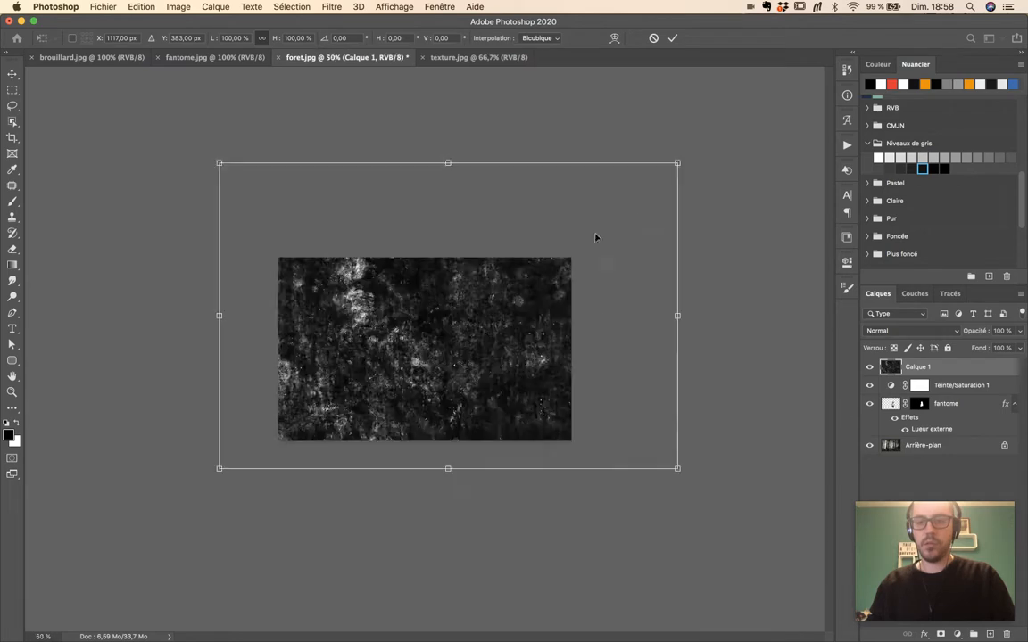
drag(673, 172, 538, 258)
drag(473, 303, 527, 288)
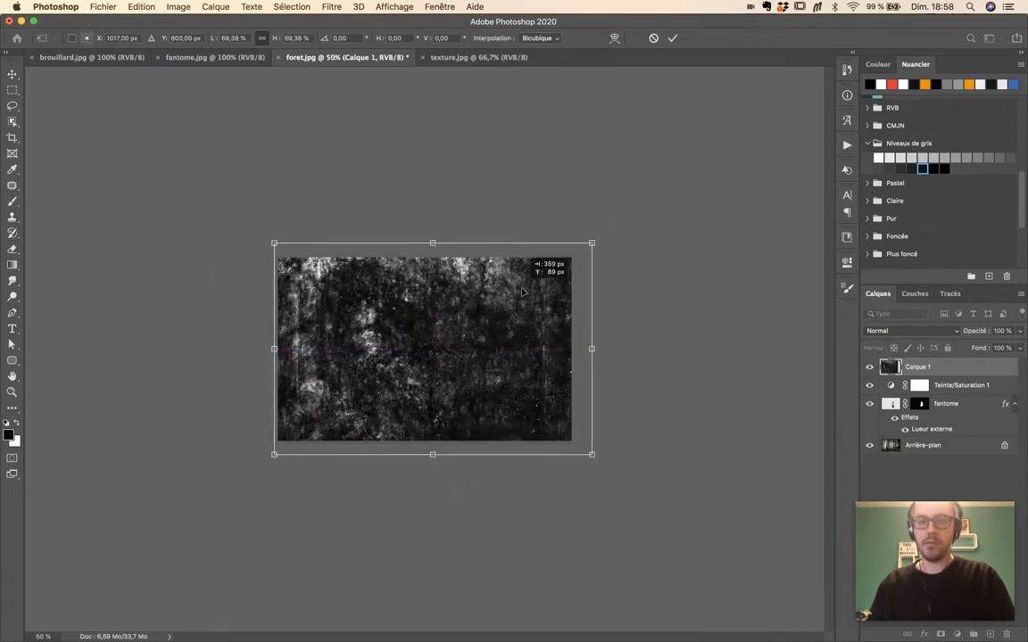
key(super+plus)
drag(544, 311, 537, 308)
key(Return)
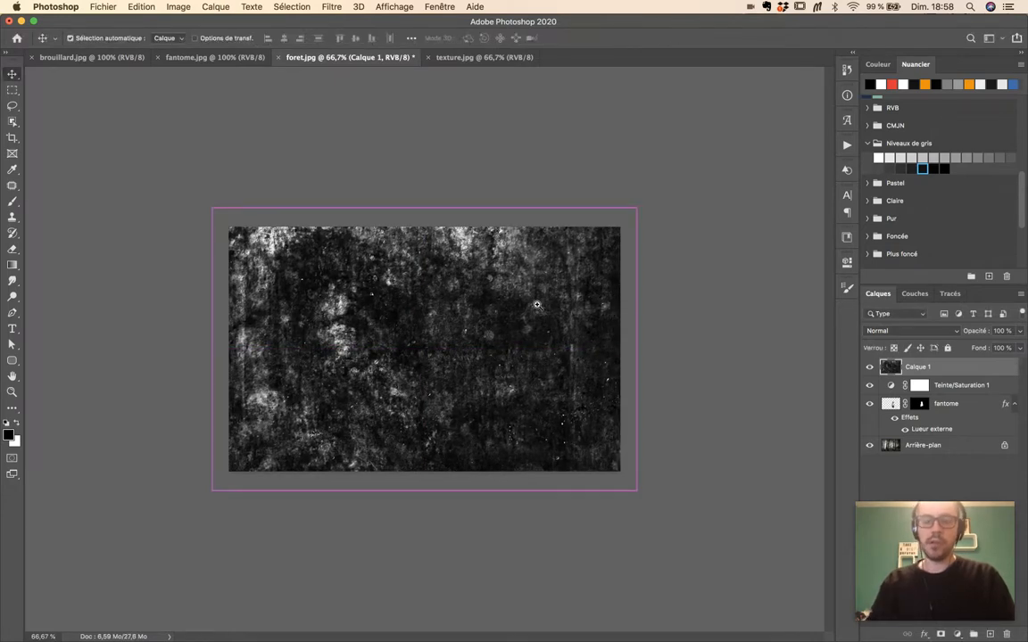
key(super+plus)
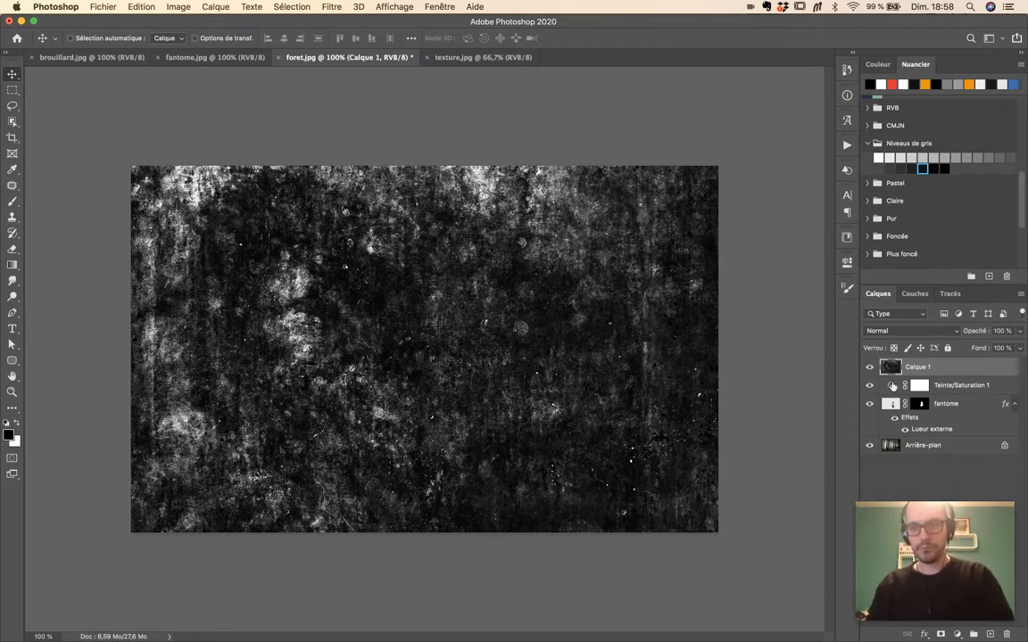
Reorder the layers so that Teinte/Saturation 1 sits directly above the texture layer and tints it
drag(947, 367, 948, 393)
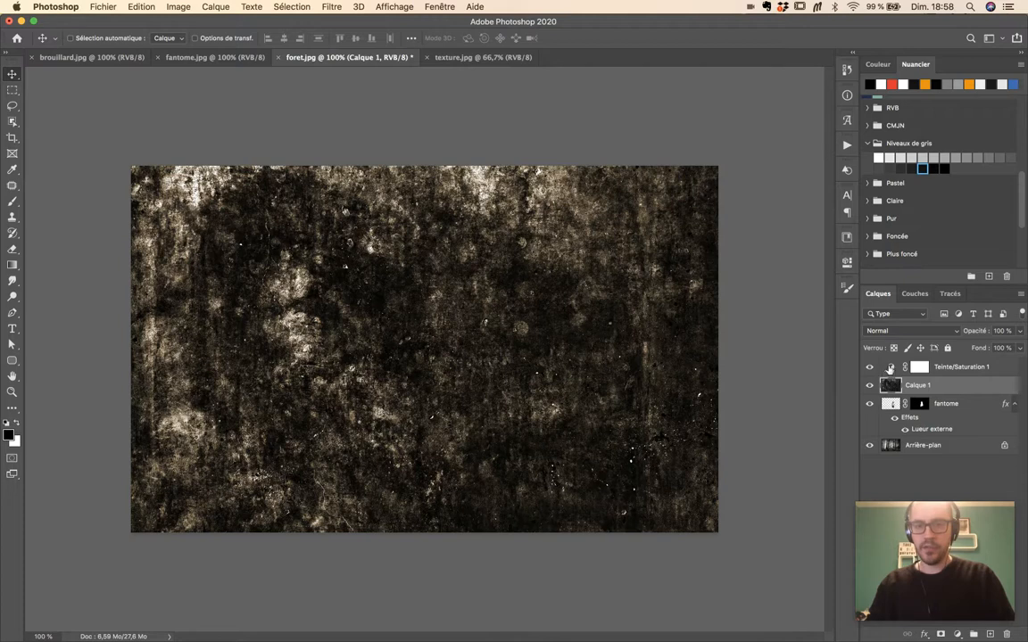
drag(935, 381, 943, 368)
click(951, 390)
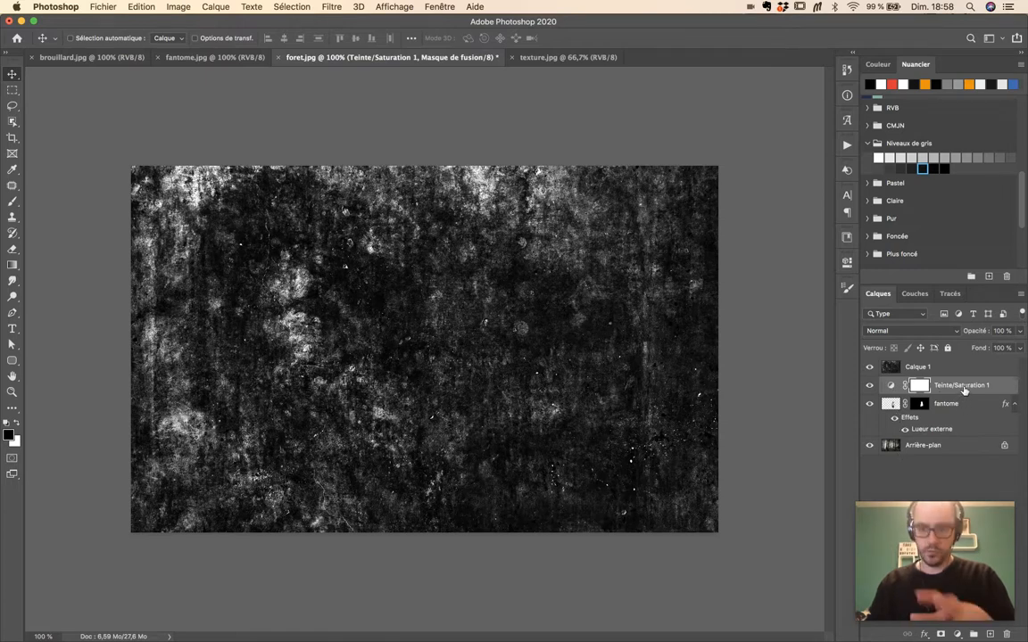
drag(962, 392, 951, 375)
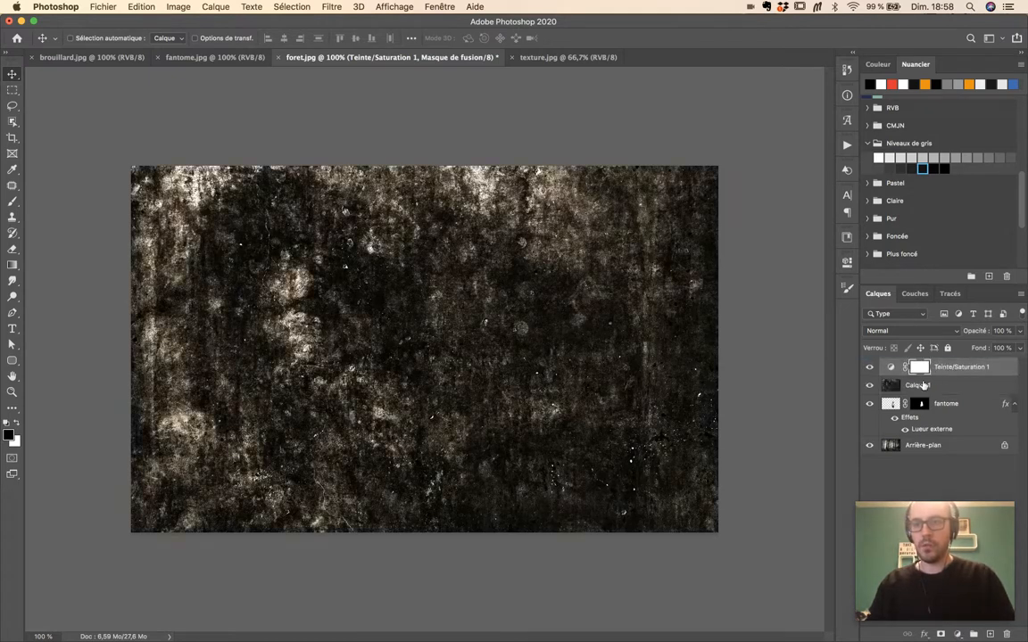
Rename Calque 1 as "texture" and set its blend mode to Eclaircir
double_click(919, 385)
text(texture)
key(Return)
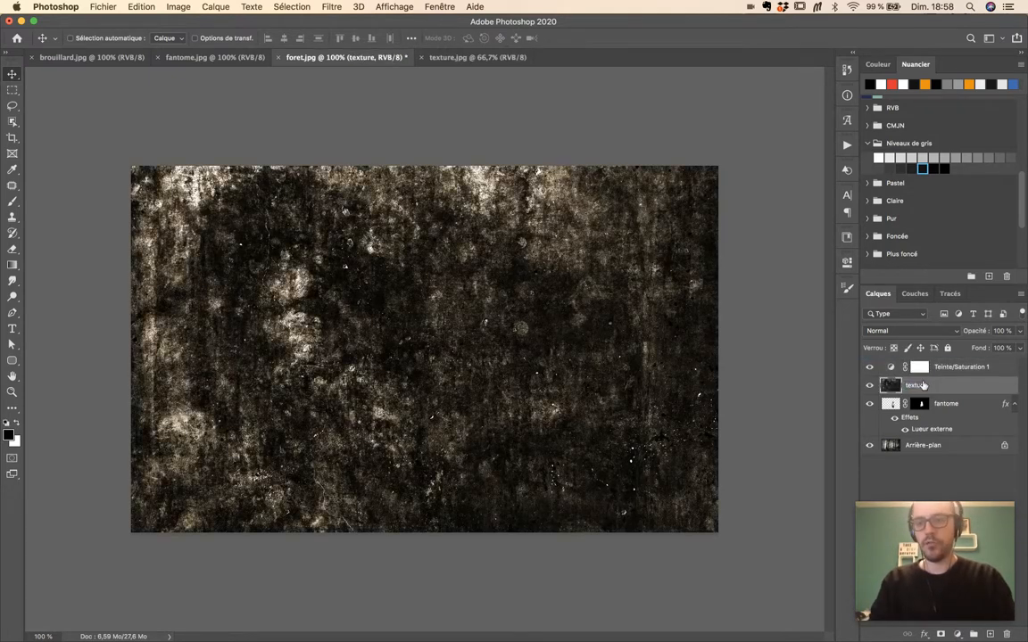
click(906, 335)
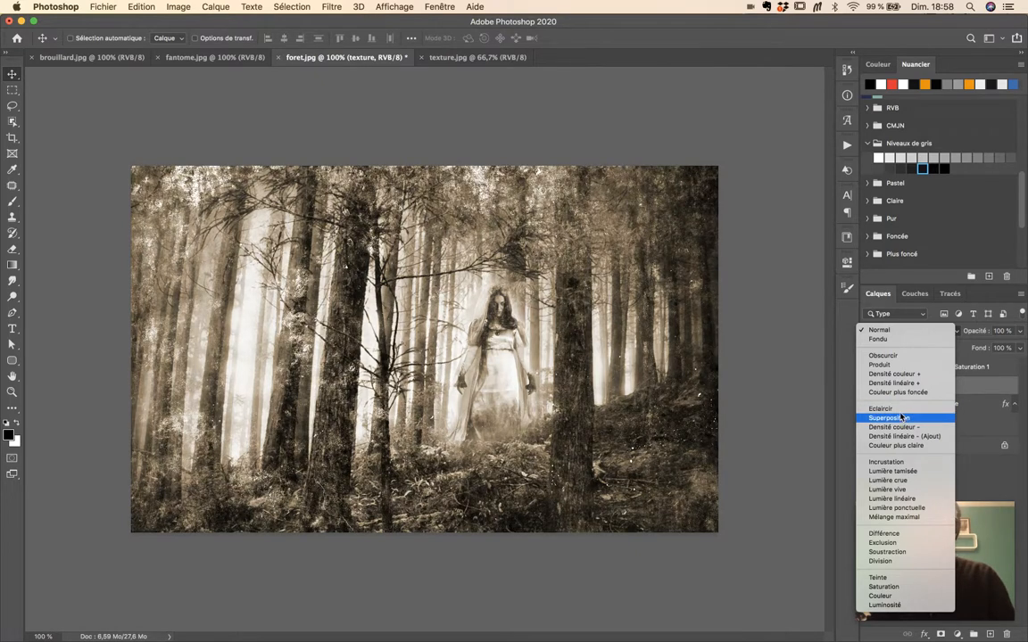
click(900, 412)
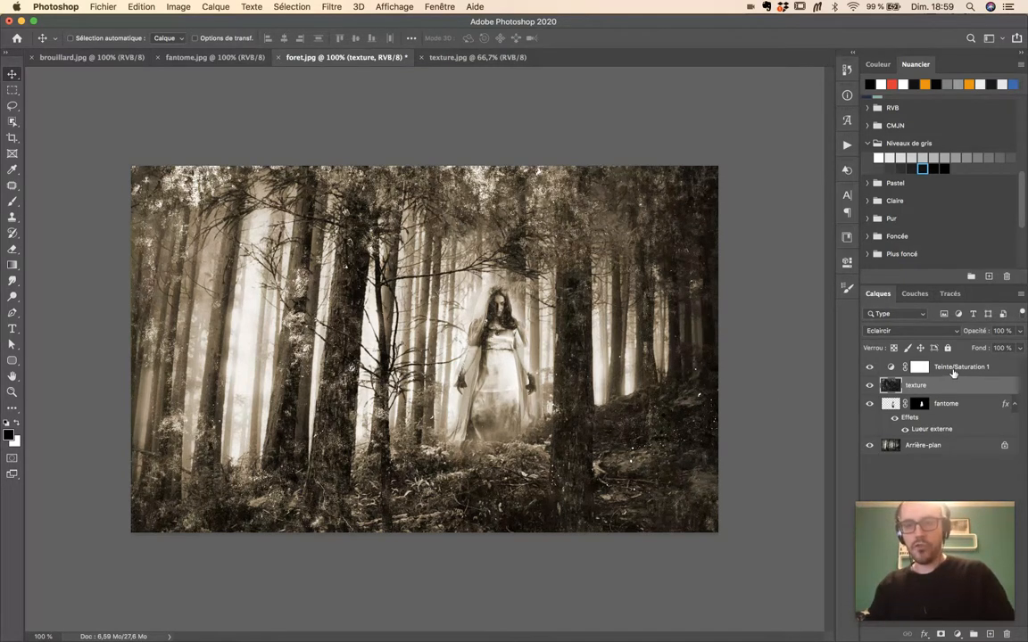
Add a Niveaux adjustment layer above Teinte/Saturation 1 with input black level 15 and white level 217
click(919, 367)
click(955, 633)
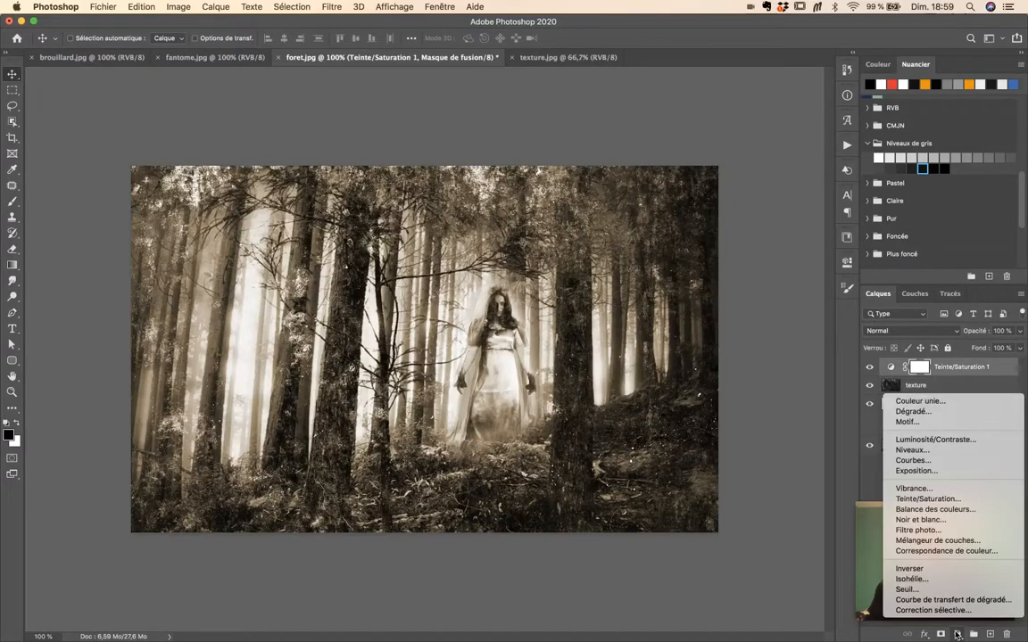
click(935, 452)
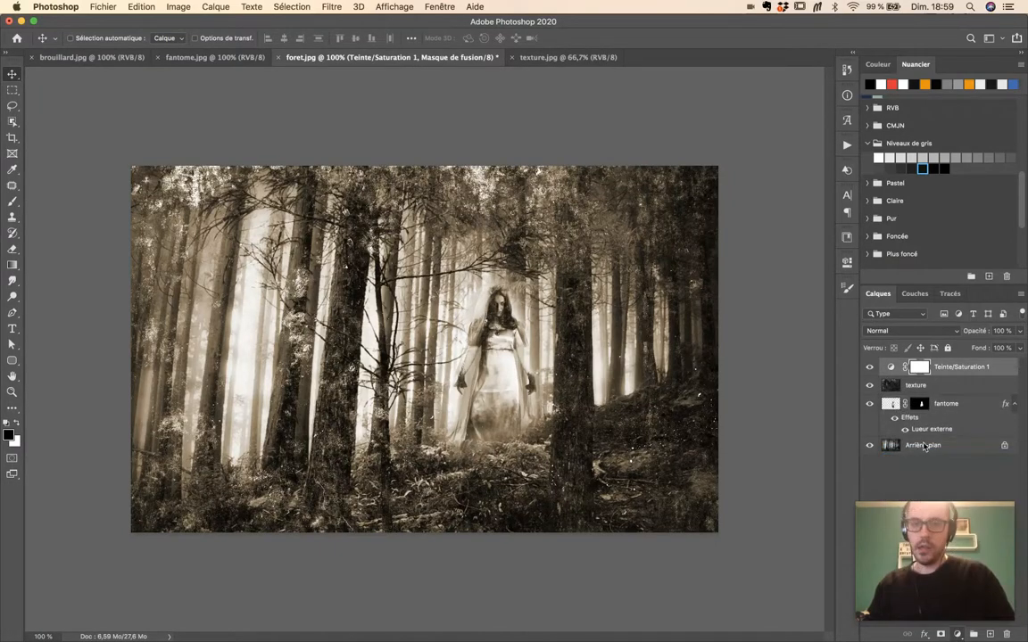
drag(817, 390, 796, 390)
drag(677, 389, 675, 390)
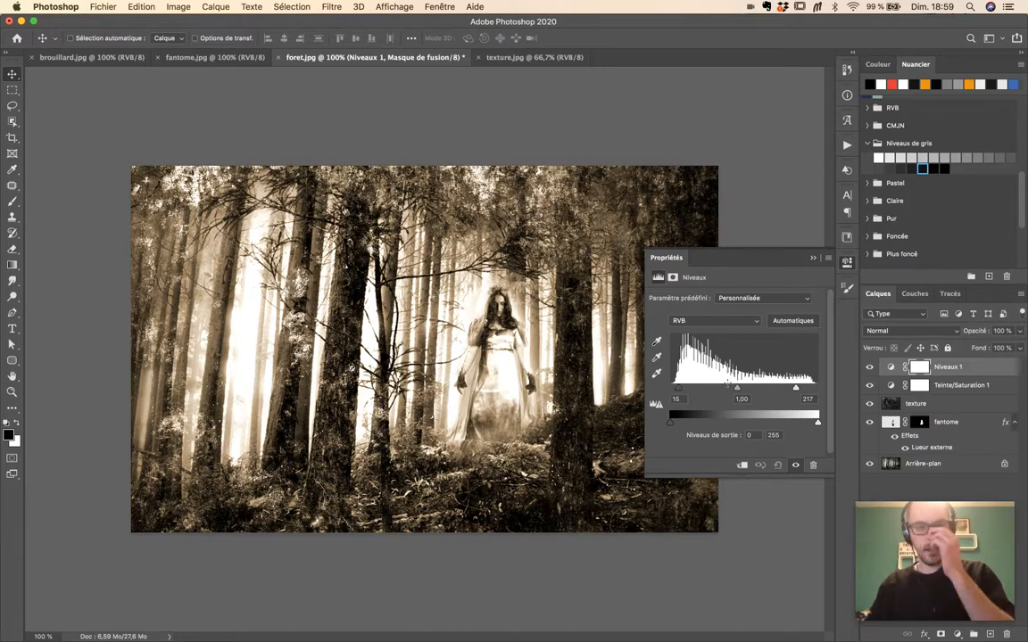
Compare the image with and without Teinte/Saturation 1, and set the Niveaux 1 input levels to 12 for black and 230 for white
click(870, 383)
click(870, 383)
click(869, 383)
click(870, 383)
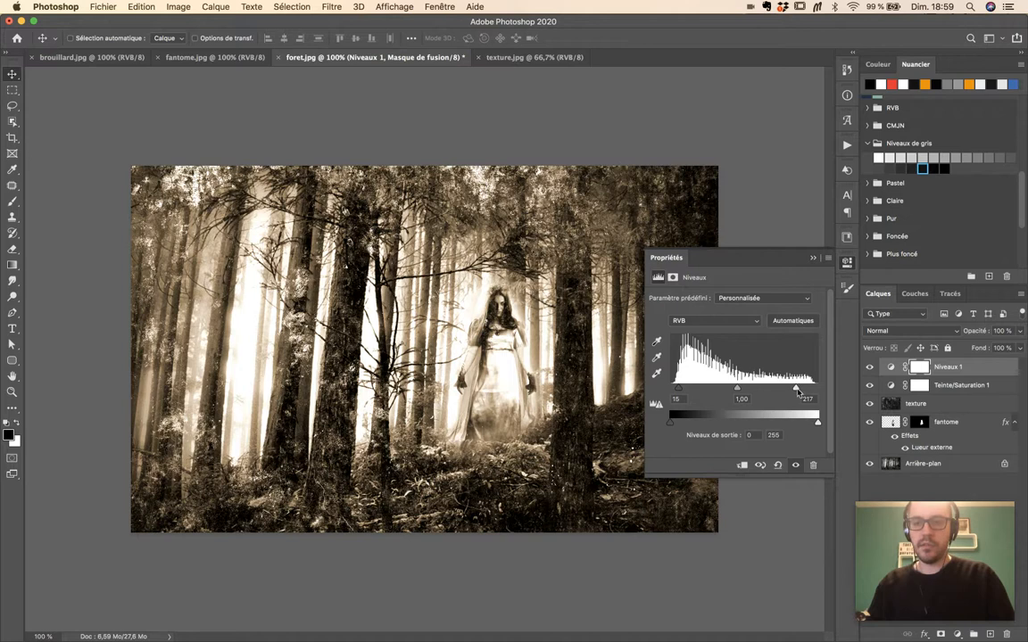
drag(799, 393, 806, 393)
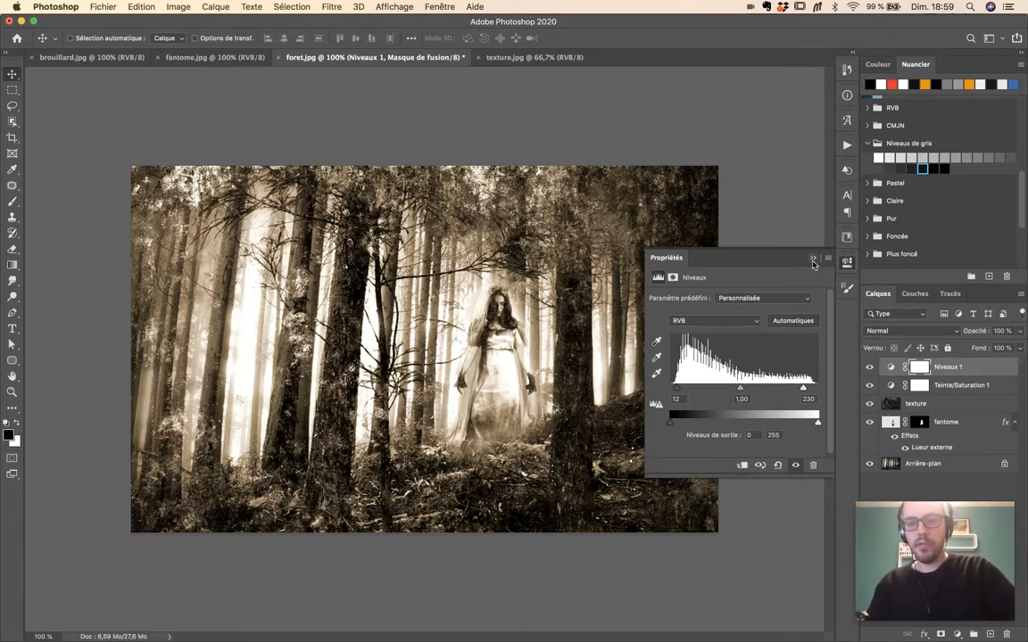
click(812, 259)
Copy the fog image from brouillard.jpg into foret.jpg as a new layer directly above the texture layer
click(942, 406)
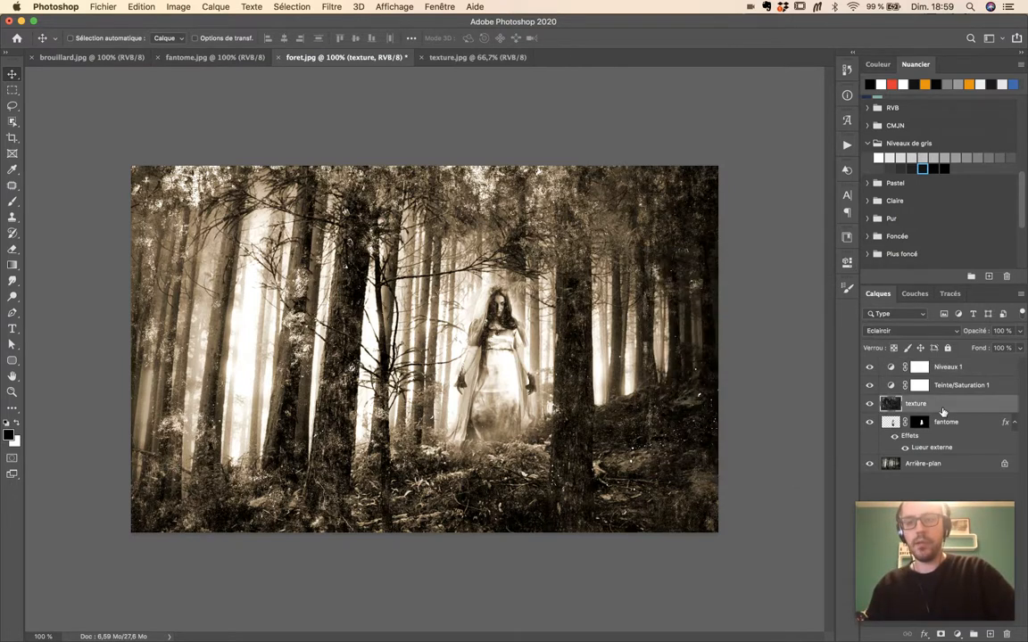
click(89, 57)
drag(389, 233, 510, 339)
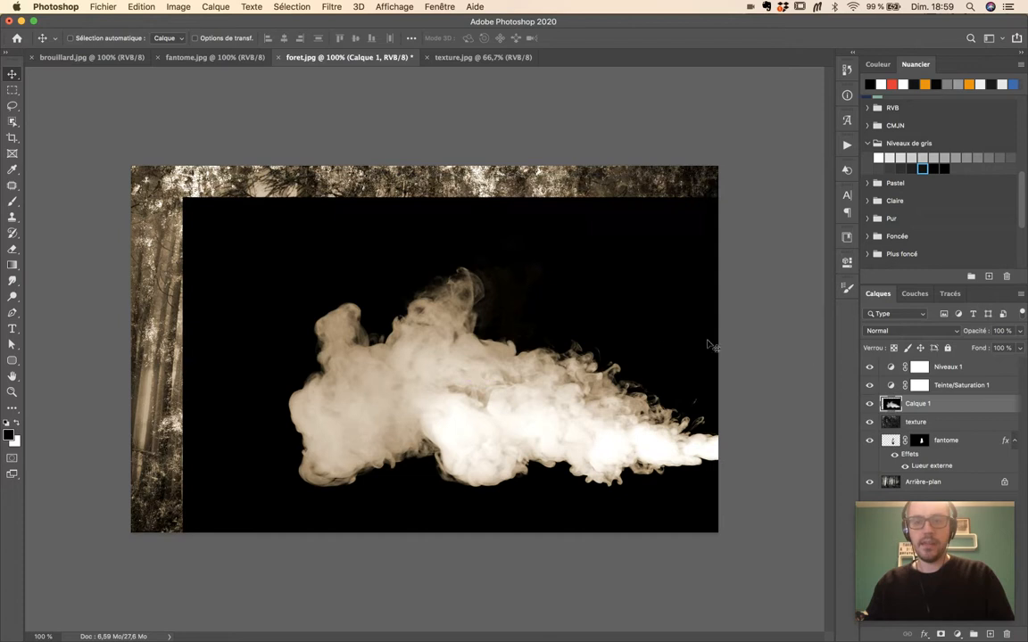
Set the fog layer's blend mode to Eclaircir and move the fog onto the forest floor at the image's lower right
click(895, 332)
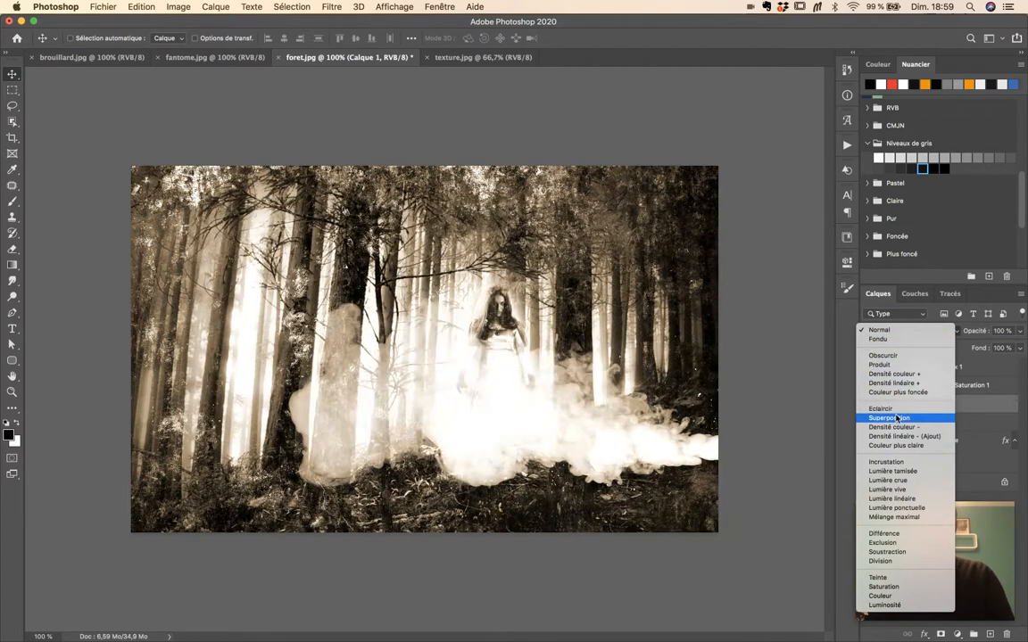
click(899, 410)
drag(552, 339, 655, 434)
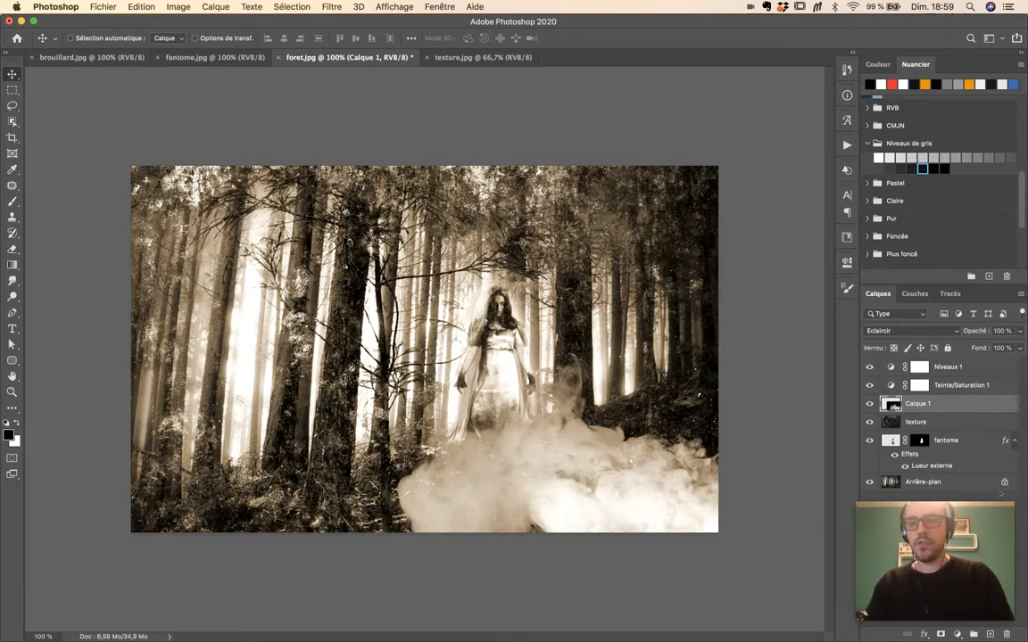
Lower the fog layer's opacity to 41% and rename the layer "brouillard"
click(1018, 334)
drag(1005, 351, 981, 348)
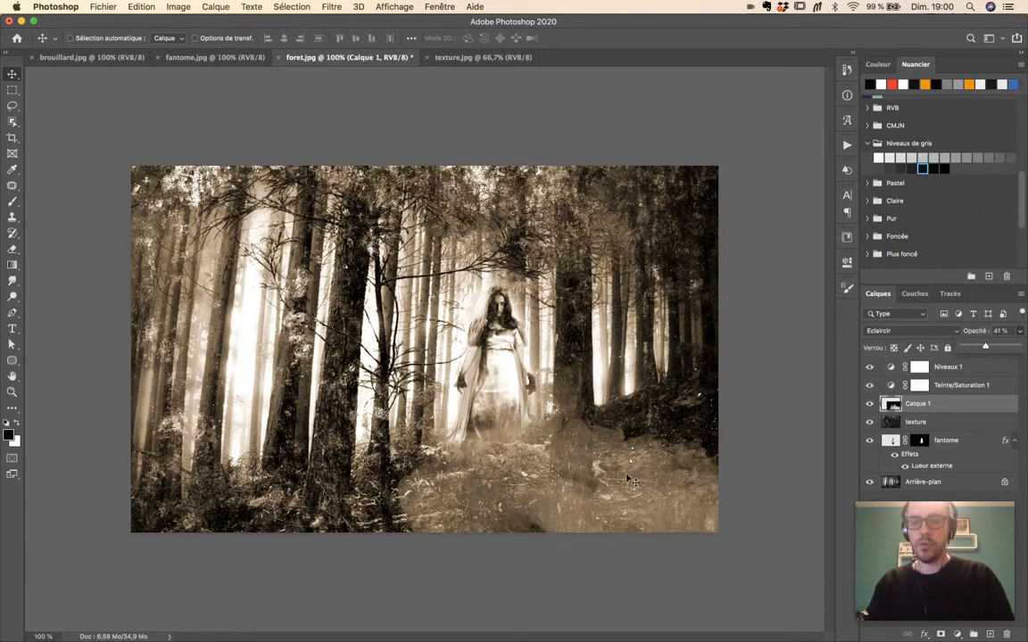
click(966, 404)
text(brouillard)
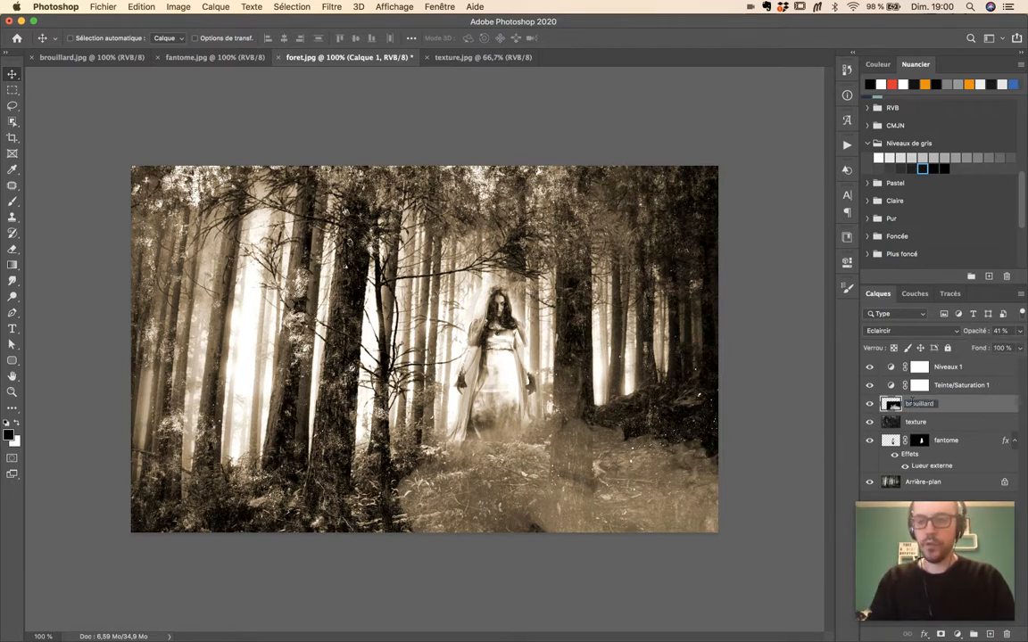
key(Return)
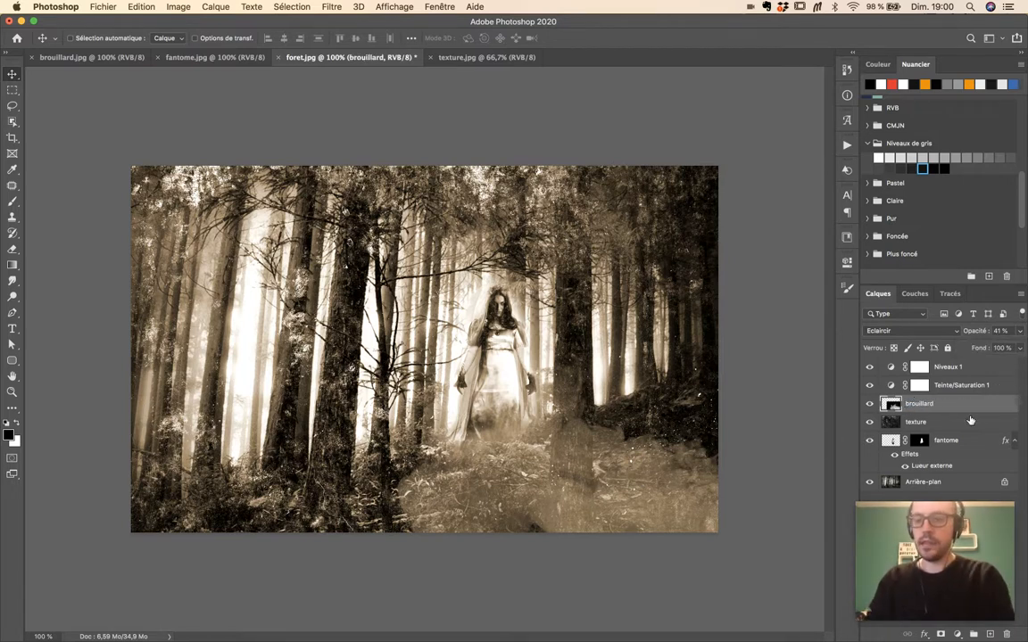
Duplicate the brouillard layer as "brouillard copie" and move the copy up and left over the trees
right_click(961, 403)
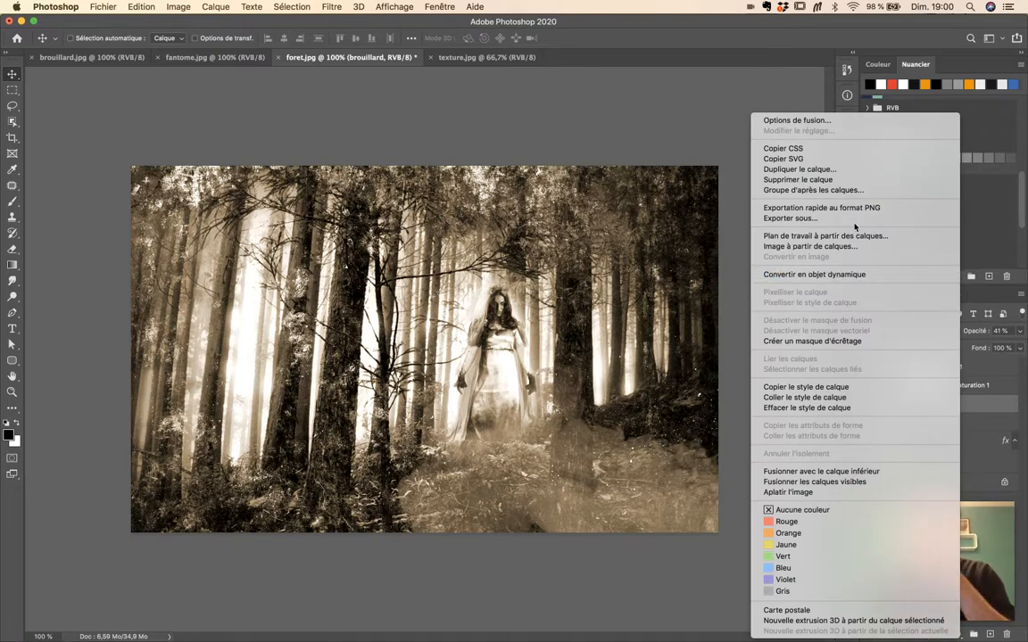
click(821, 170)
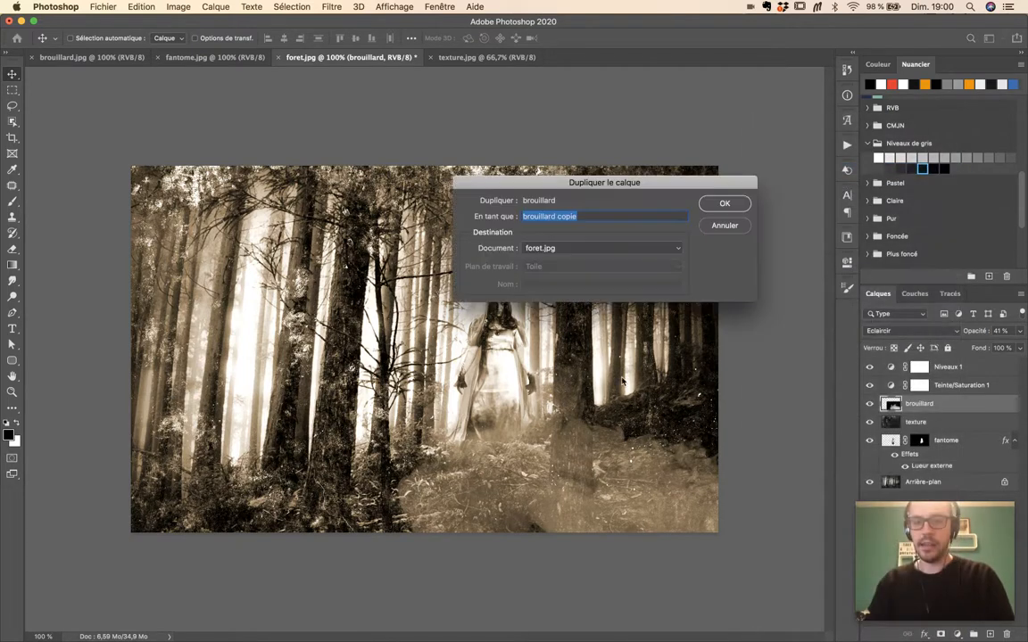
click(714, 203)
drag(550, 402, 377, 320)
Flip the brouillard copie layer horizontally and shift it further up and left among the forest's left-hand trees
click(141, 6)
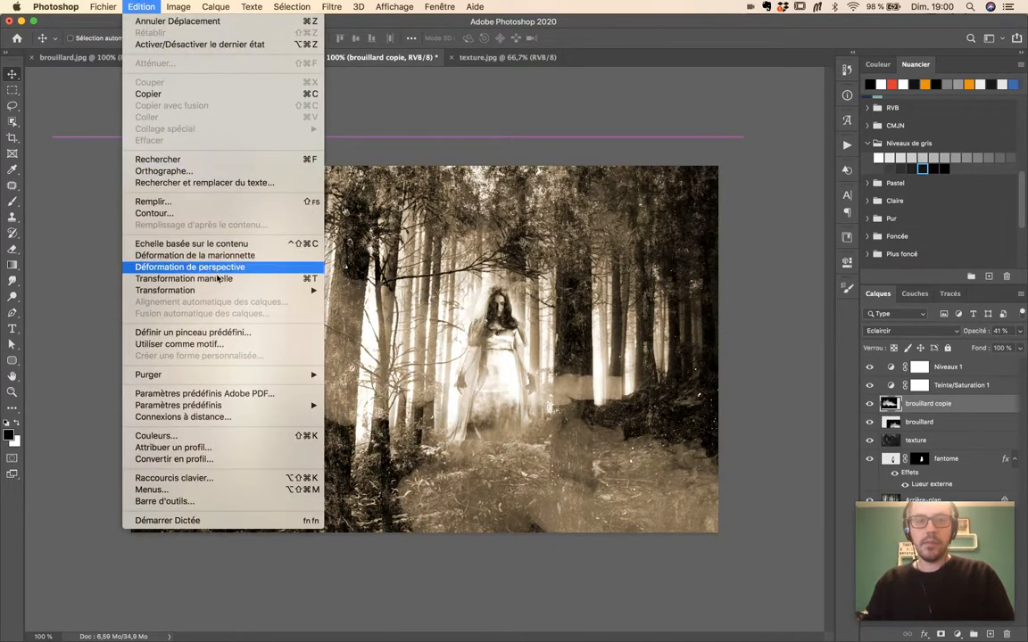
mouse_move(220, 295)
click(446, 483)
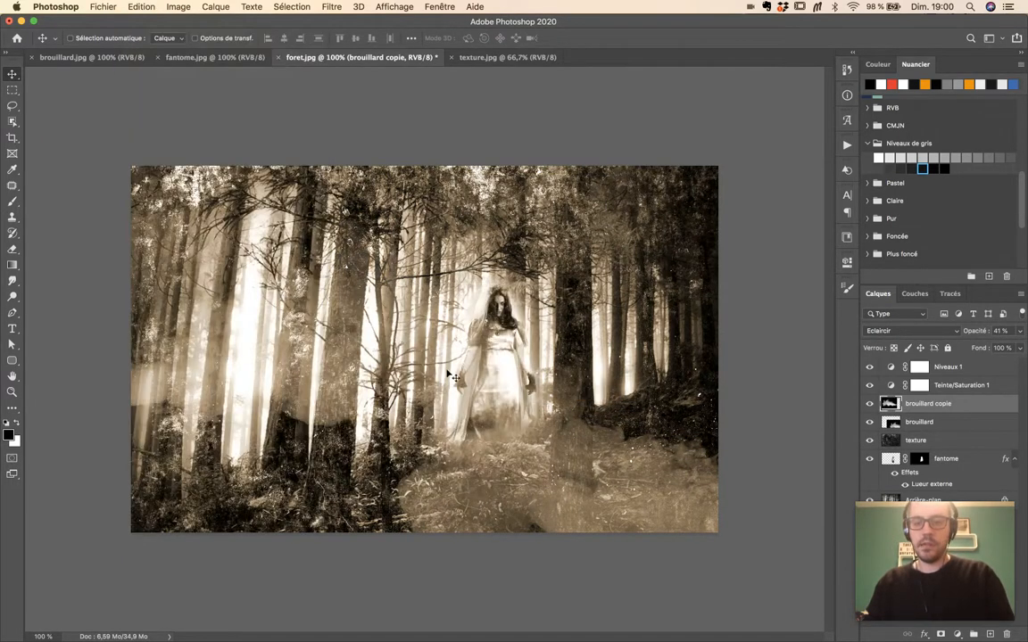
drag(345, 344, 266, 290)
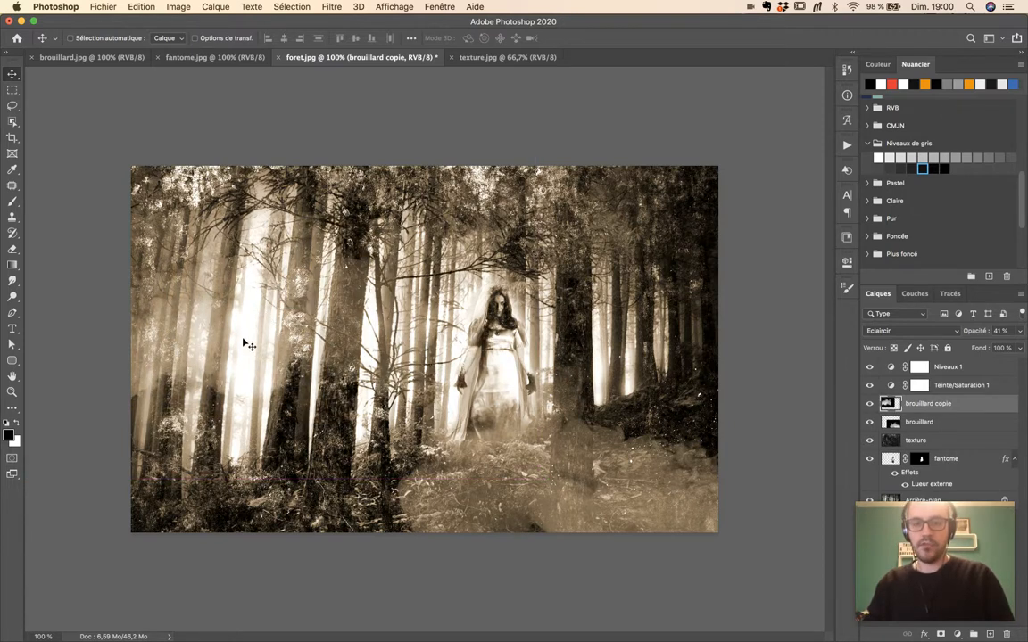